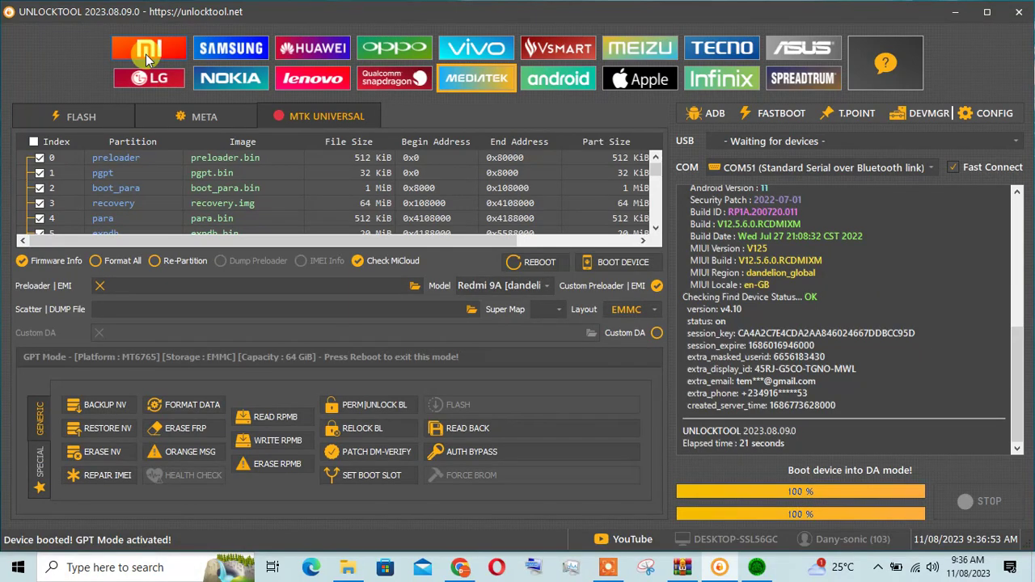
# Switch to the MediaTek tool set and toggle Custom Preloader|EMI off and back on
pyautogui.click(145, 54)
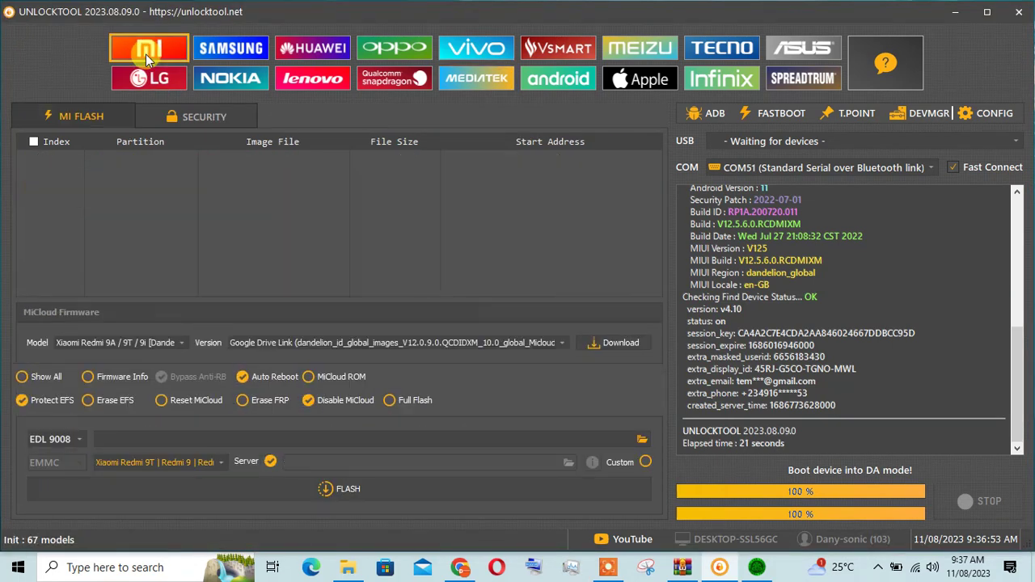
pyautogui.click(487, 79)
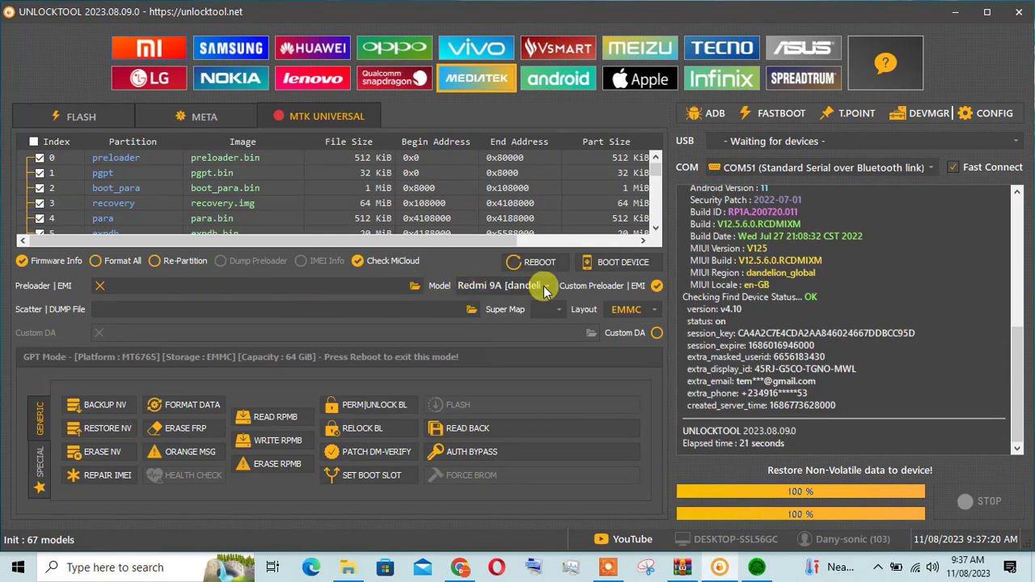
pyautogui.click(658, 287)
pyautogui.click(658, 287)
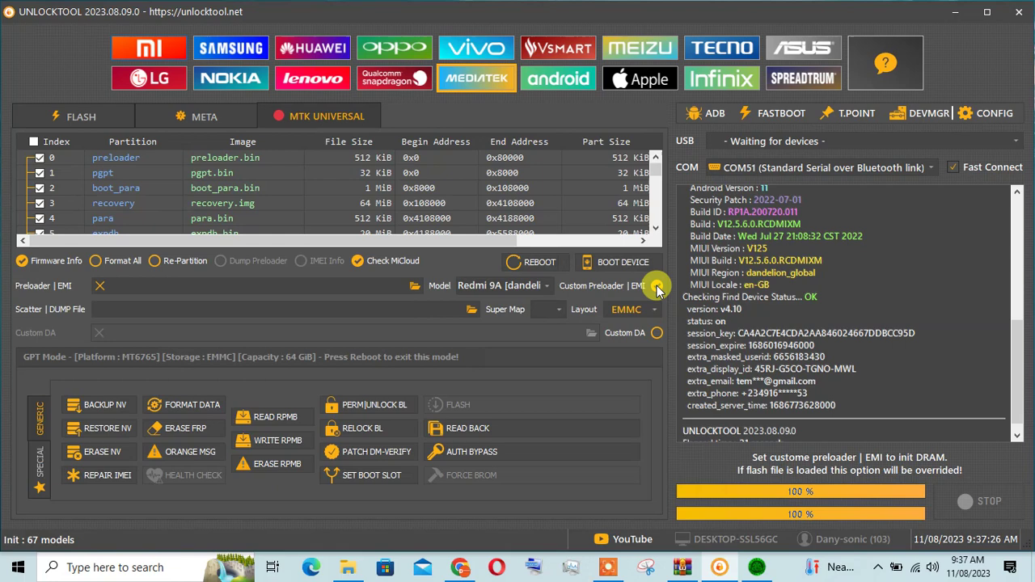
# Select the Redmi 9A [dandelion] 12.0.16.0_cn model and attempt a DA-mode boot on COM4
pyautogui.click(547, 289)
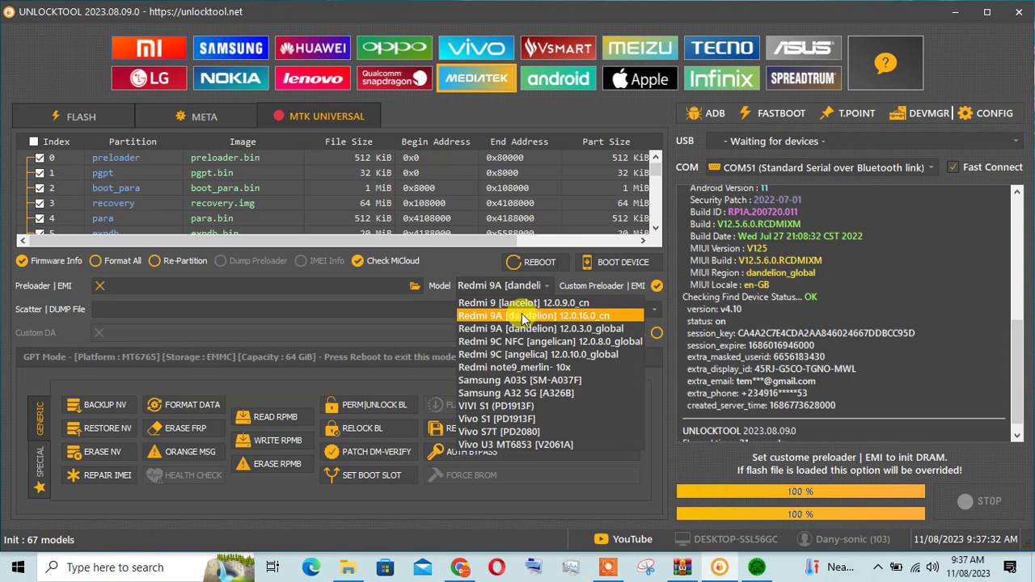
pyautogui.click(523, 315)
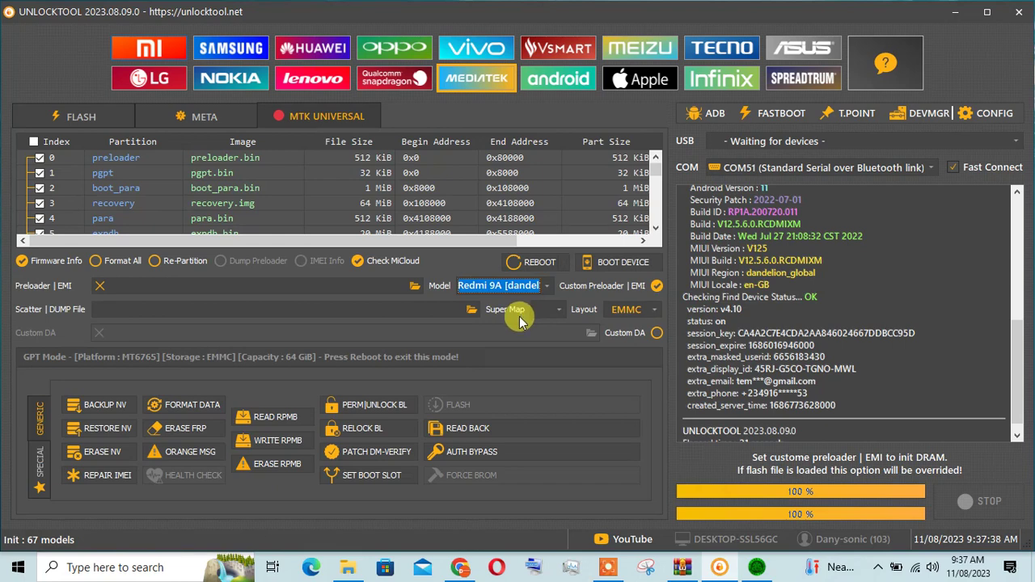
pyautogui.click(616, 261)
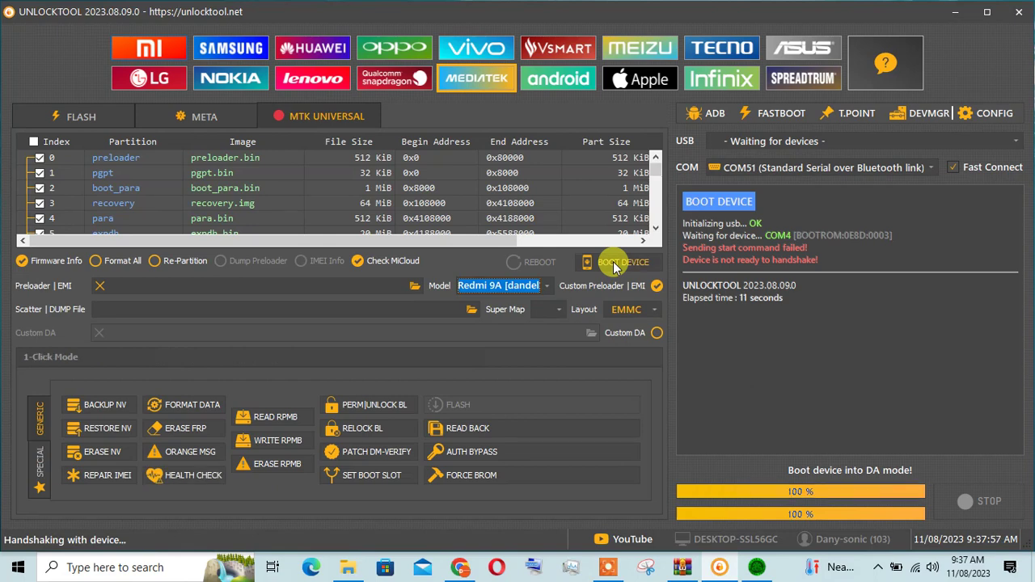
# Retry the boot until the status reads 'Device booted! GPT Mode activated!'
pyautogui.click(623, 262)
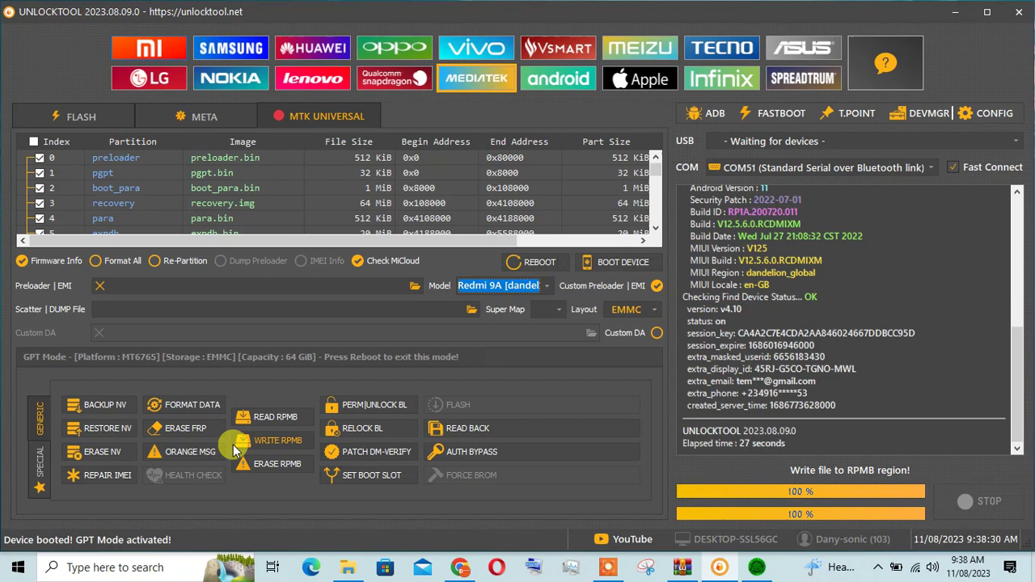
# Run [MI] RESET MICLOUD from the SPECIAL tab, finishing OK after 47 seconds
pyautogui.click(40, 468)
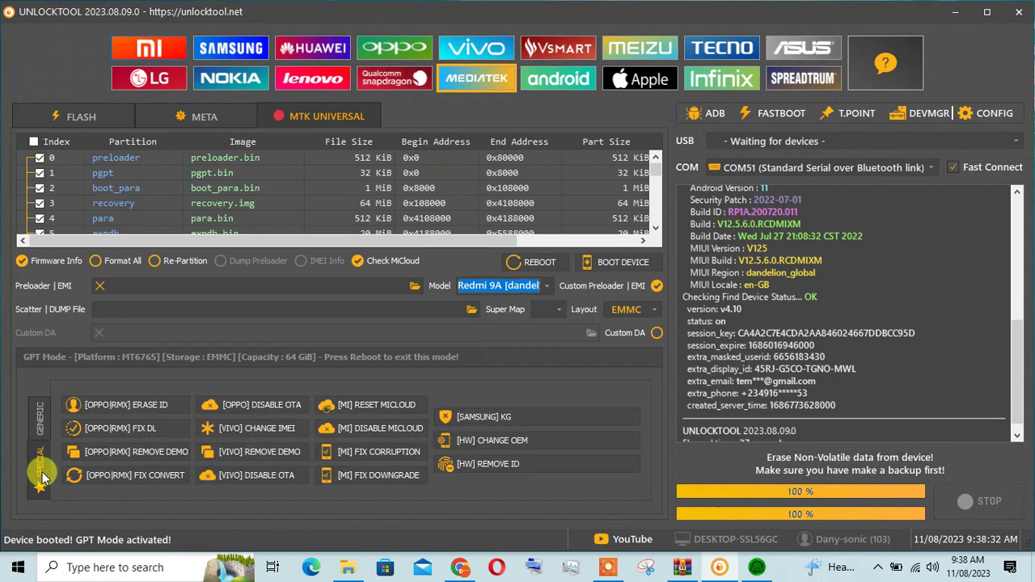
pyautogui.click(367, 404)
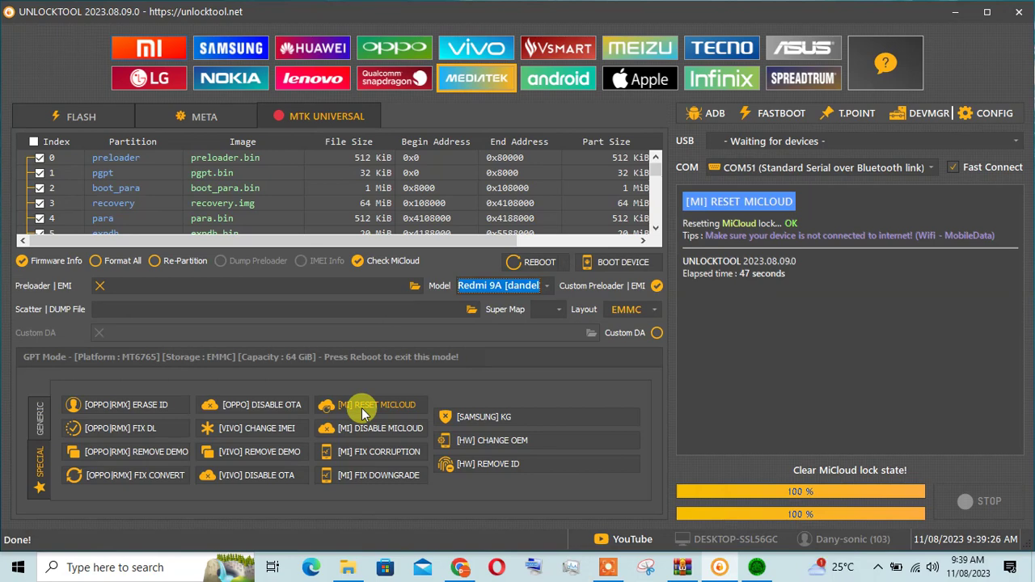
# Run [MI] DISABLE MICLOUD until MiCloud is disabled and FRP erased OK after 1:03
pyautogui.click(372, 427)
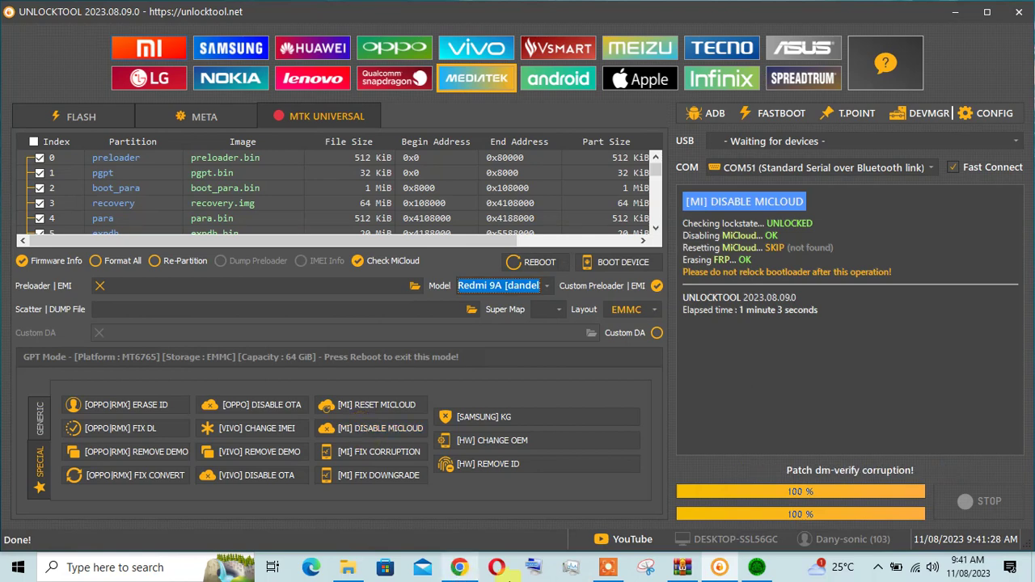
pyautogui.click(649, 569)
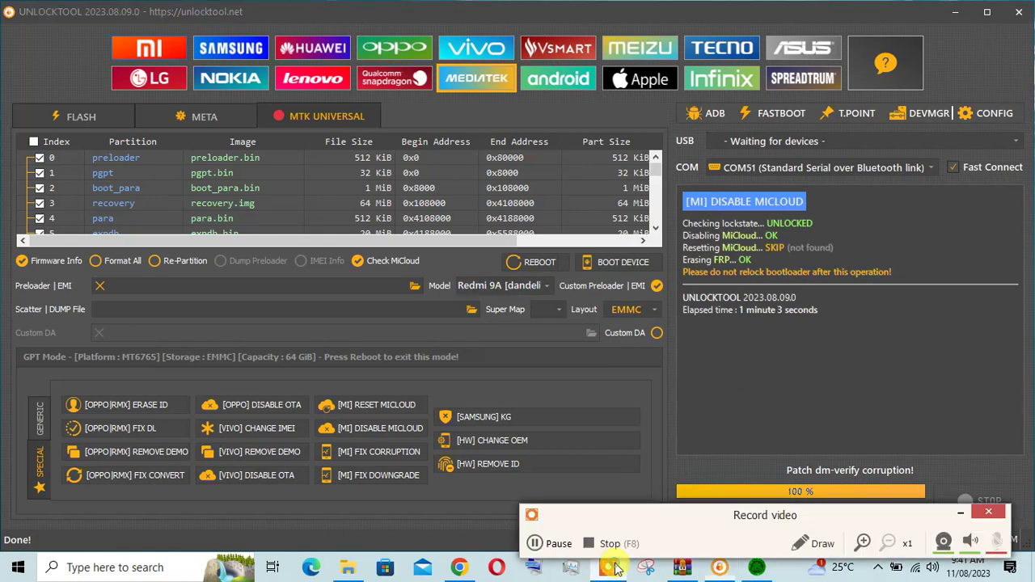